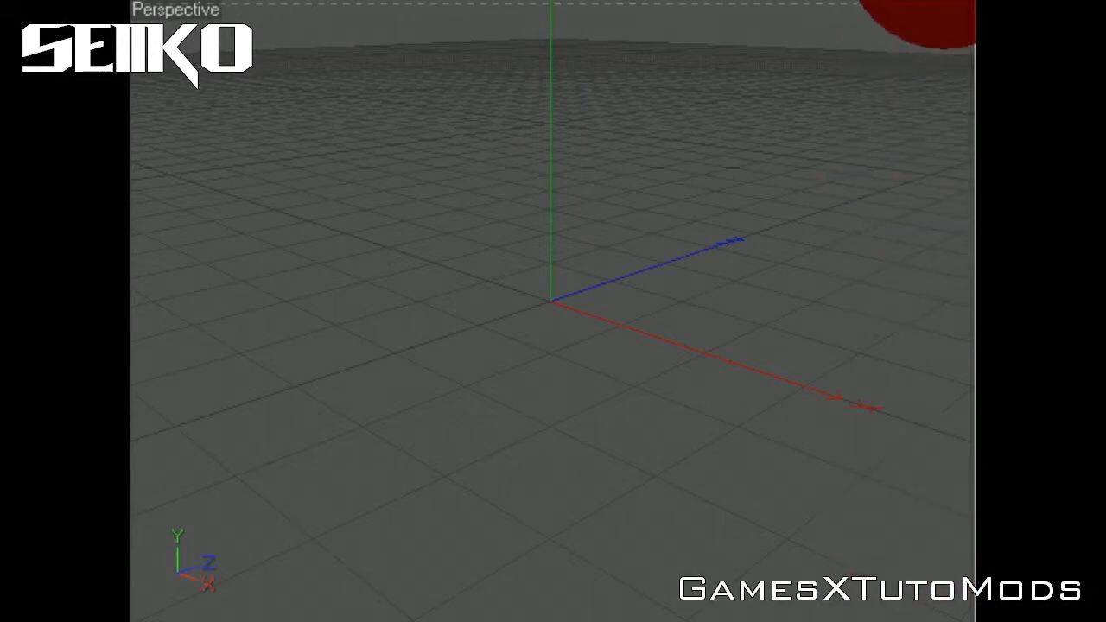
Add a sphere primitive at the origin of the scene.
click(944, 0)
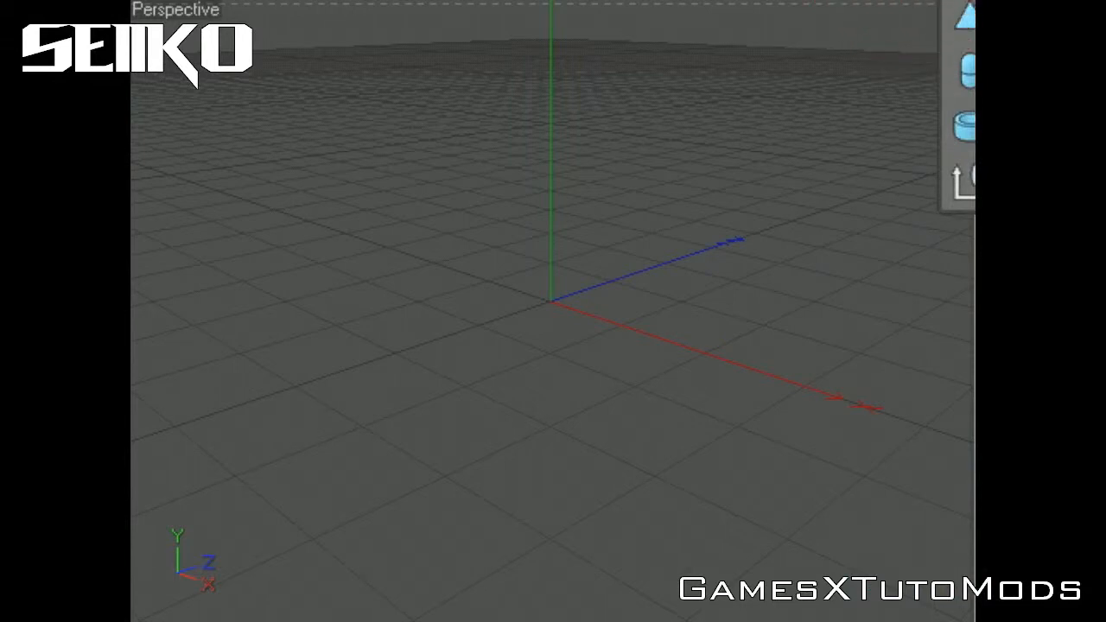
click(959, 86)
drag(909, 2, 955, 598)
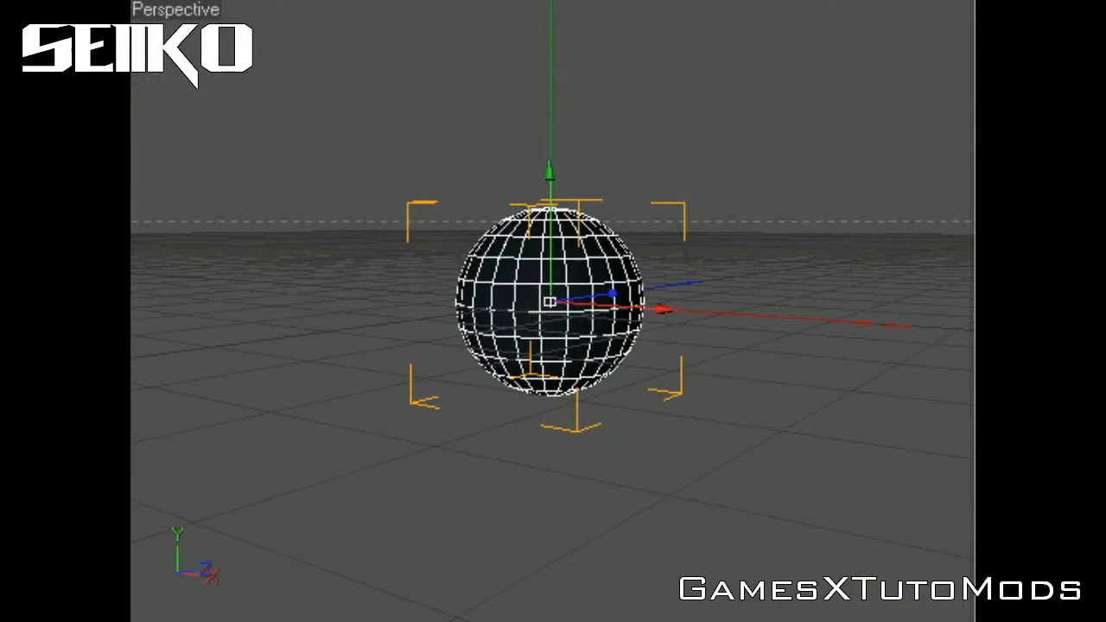
Create a new material and set its colour to dark grey, RGB 43, 42, 42.
drag(890, 34, 342, 25)
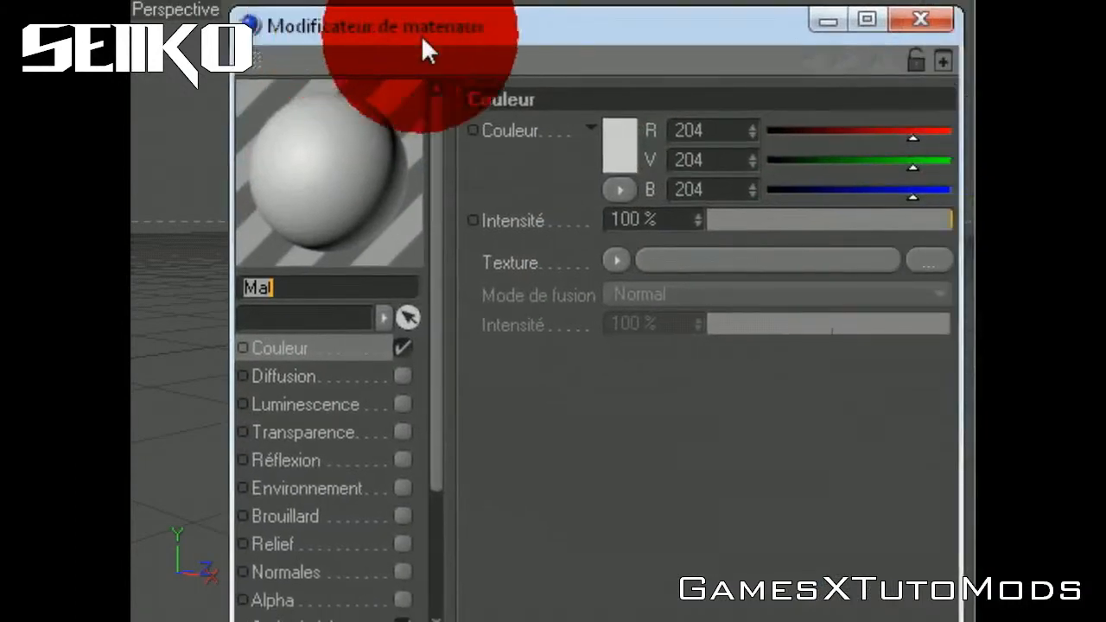
click(623, 129)
click(543, 148)
drag(544, 149, 456, 148)
click(550, 273)
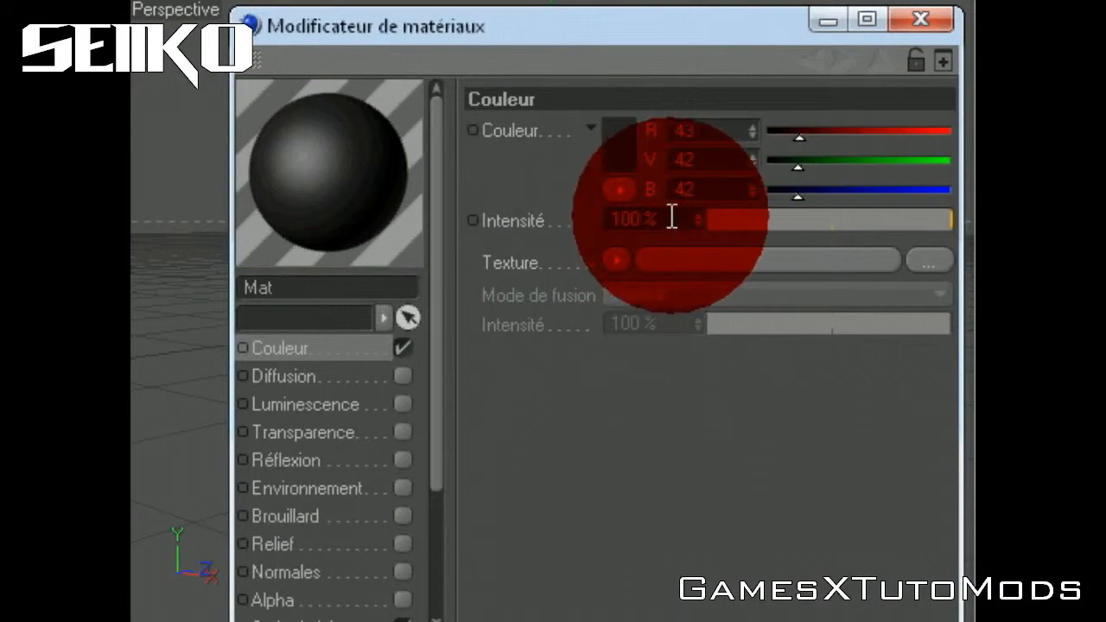
Enable reflection on the dark grey material and set its intensity to 20%.
click(400, 460)
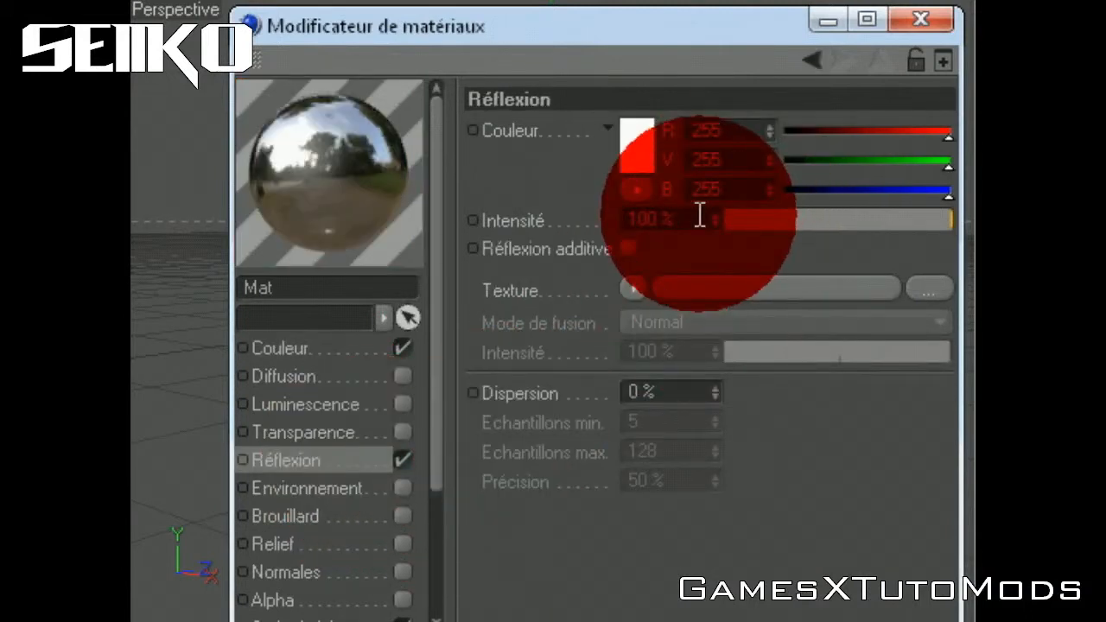
drag(700, 216, 469, 210)
text(20)
key(Return)
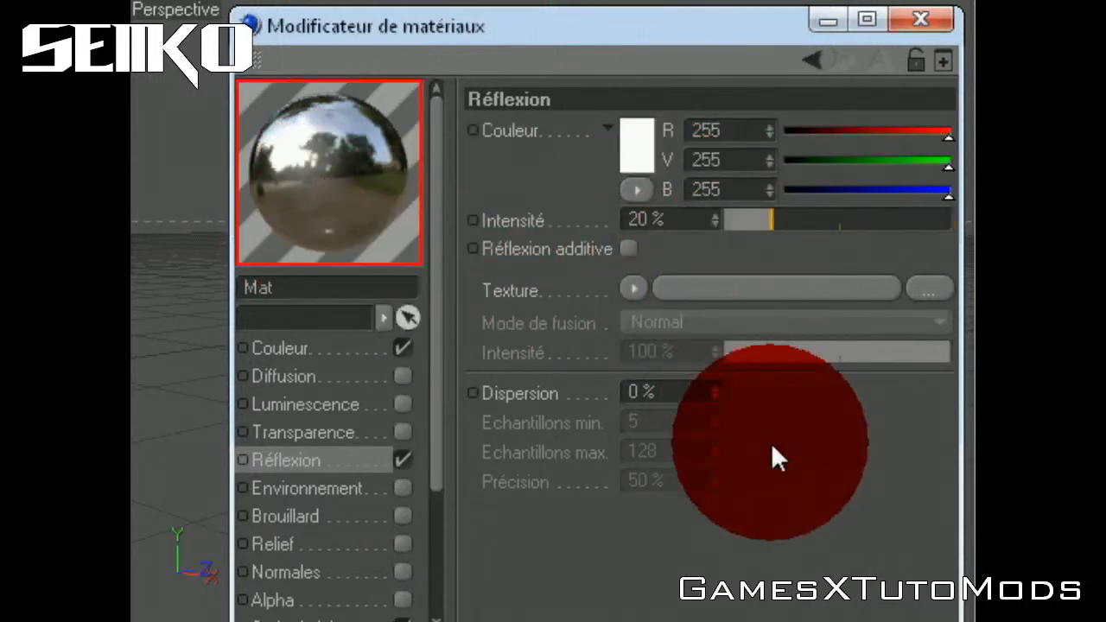
Add a Fresnel texture to the material's reflection with a texture intensity of 20%, and close the material editor.
click(631, 287)
click(726, 617)
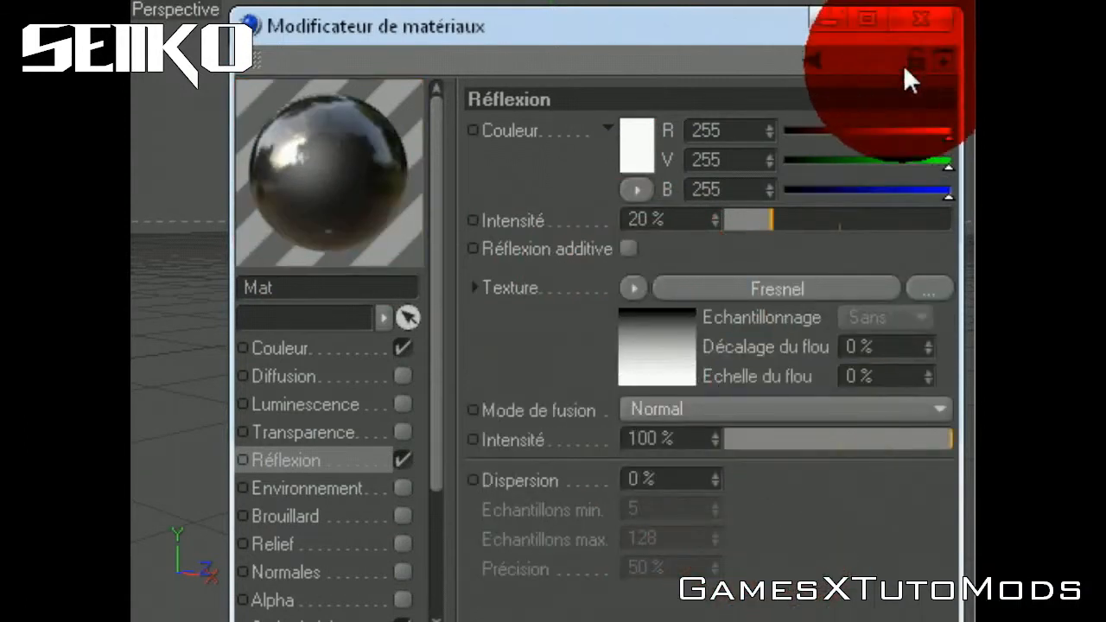
mouse_move(748, 438)
mouse_down()
mouse_move(785, 441)
mouse_move(771, 438)
mouse_up()
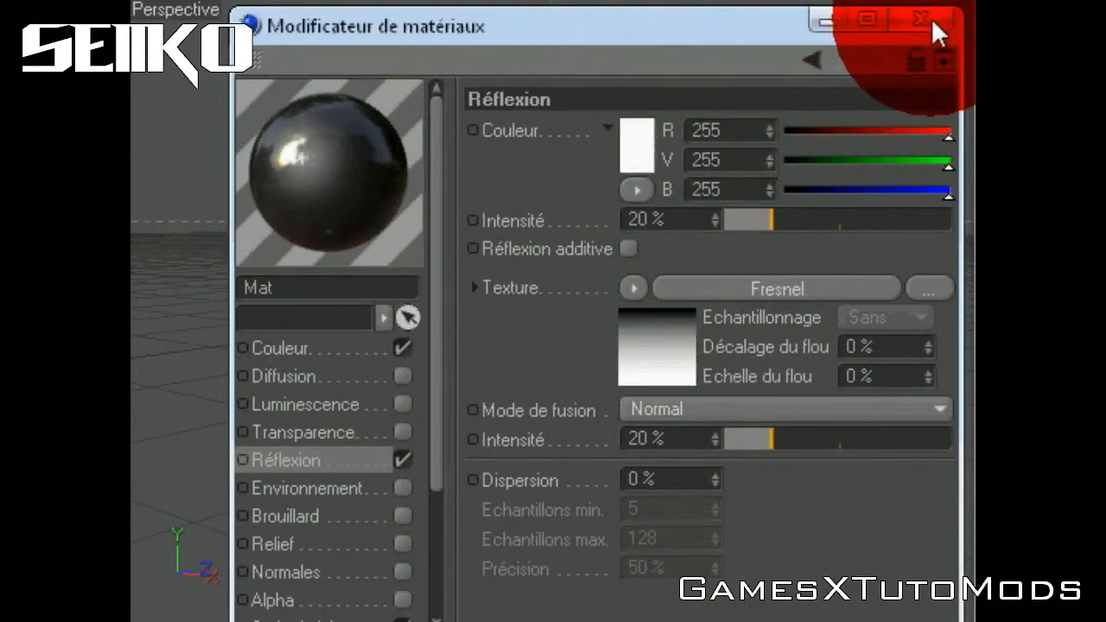
click(931, 18)
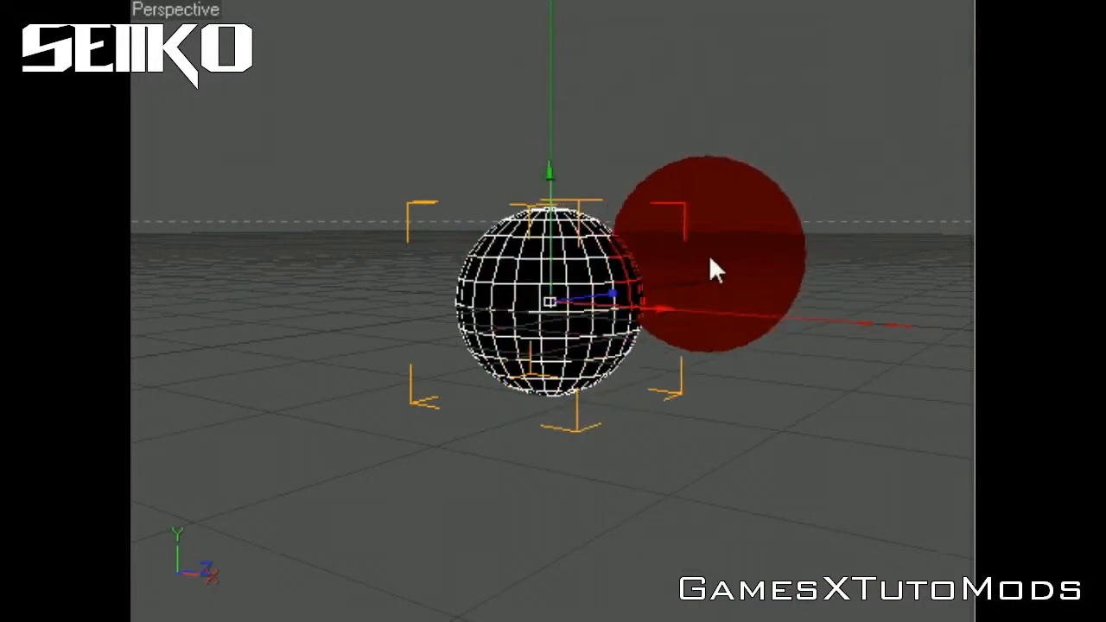
Start Ring Selection on the sphere's polygons and pick the rings around its top pole.
click(868, 424)
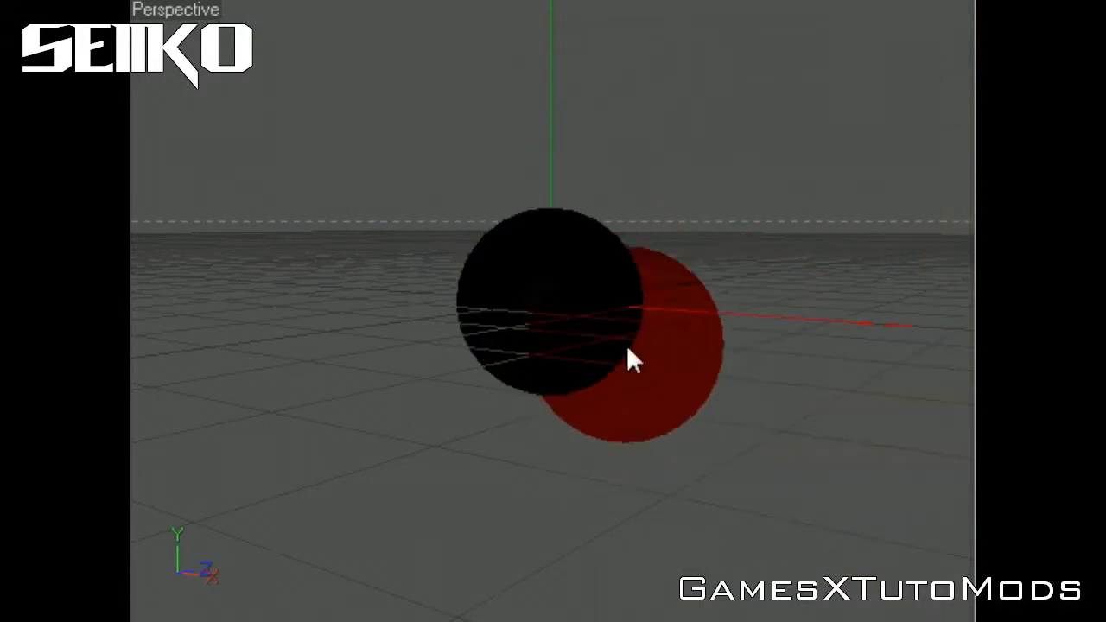
drag(943, 2, 970, 621)
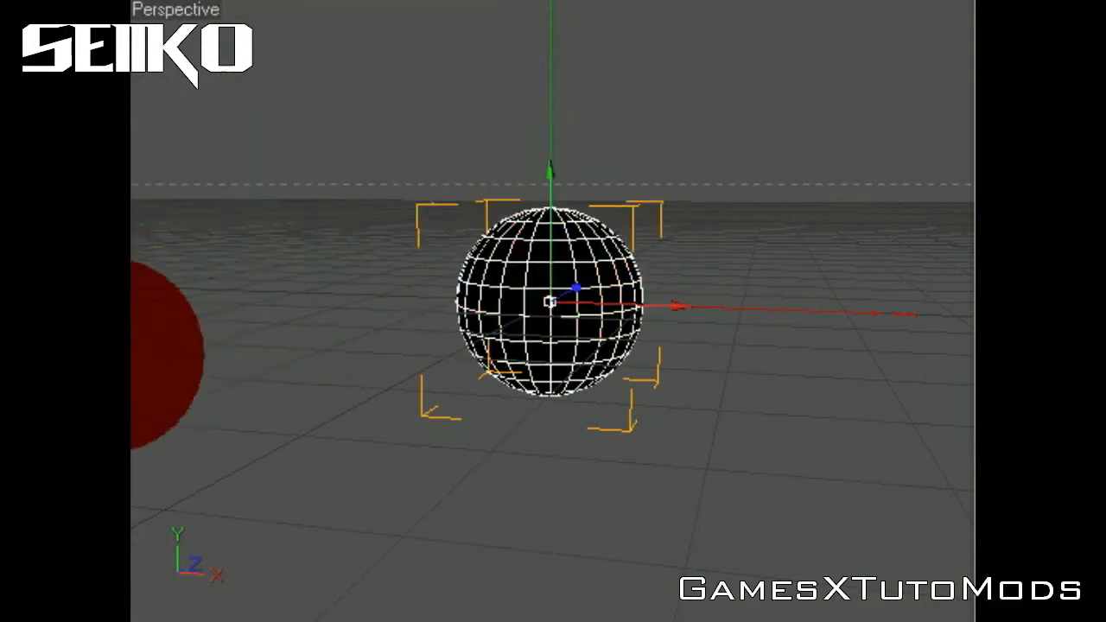
click(98, 352)
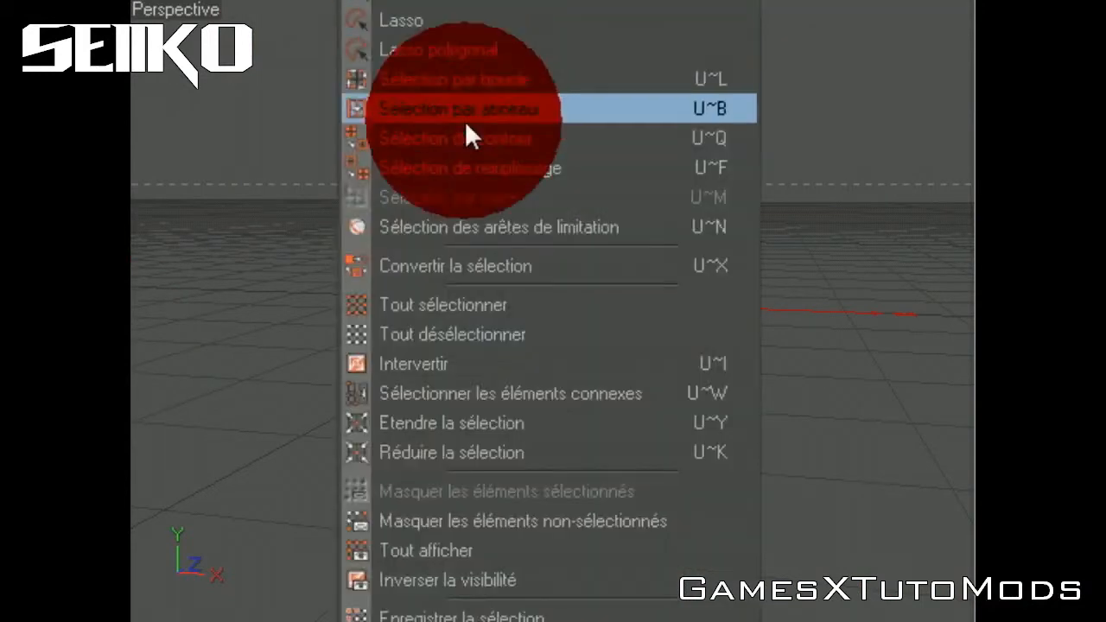
click(477, 108)
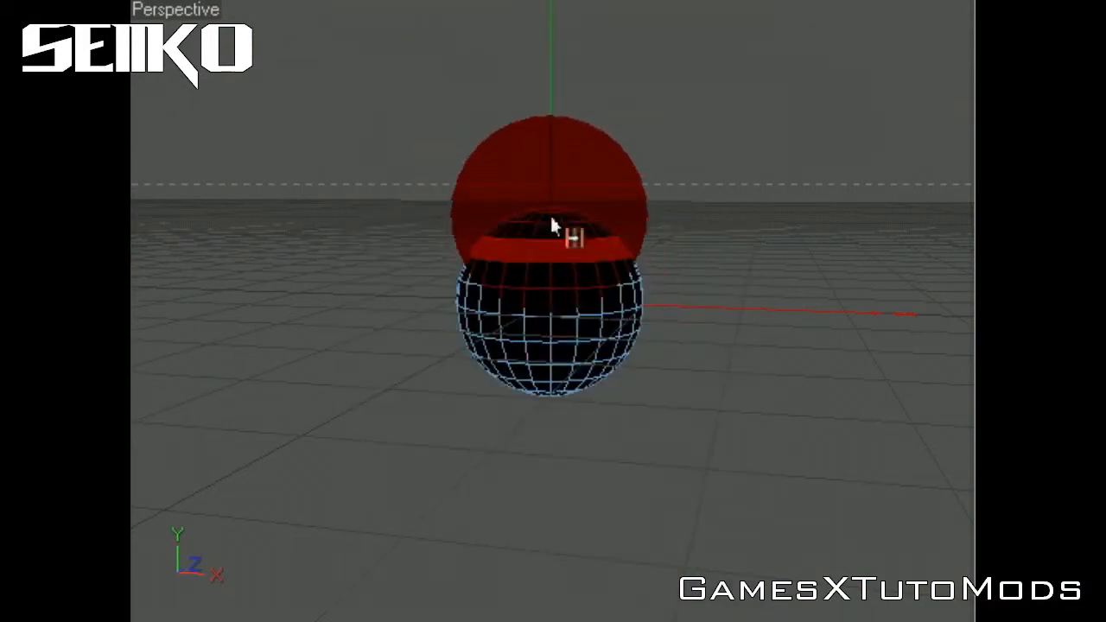
scroll(708, 278, up, 5)
drag(941, 2, 973, 600)
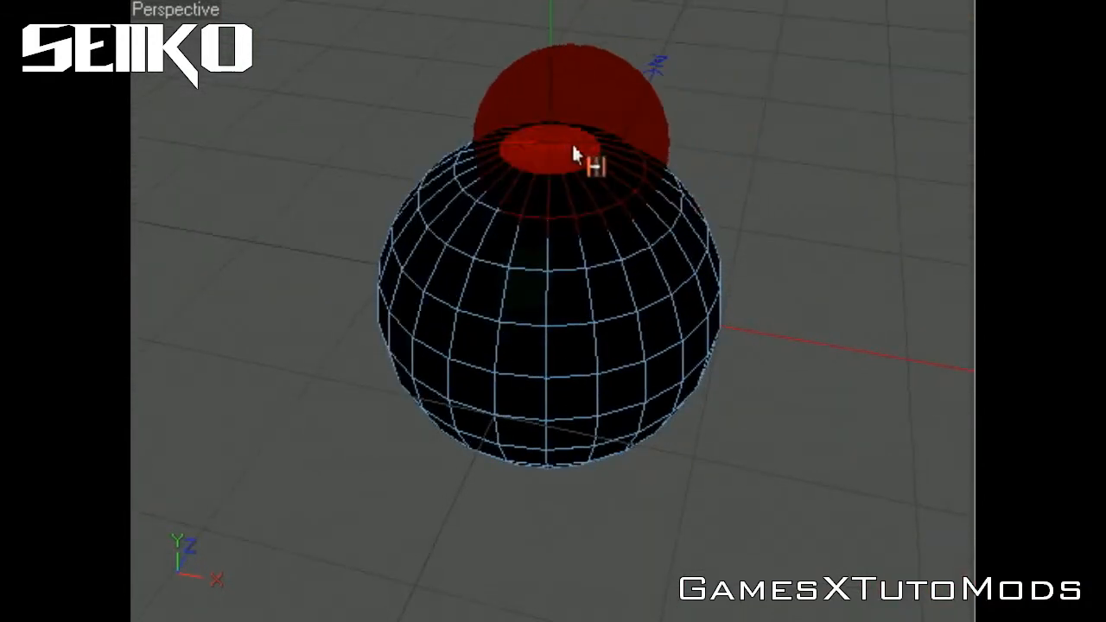
click(562, 144)
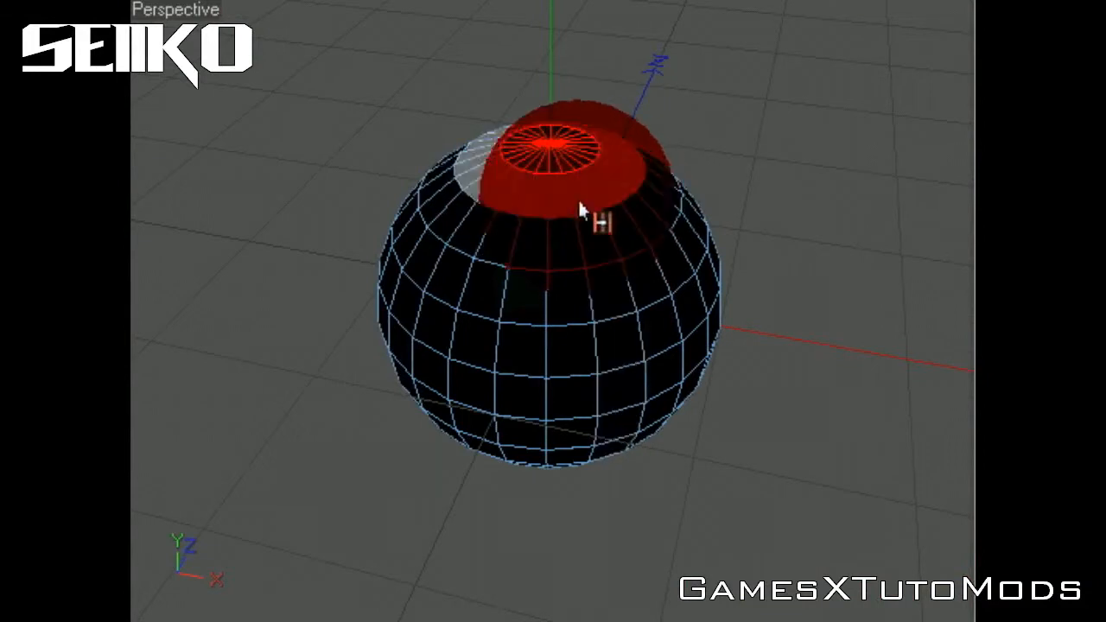
click(566, 200)
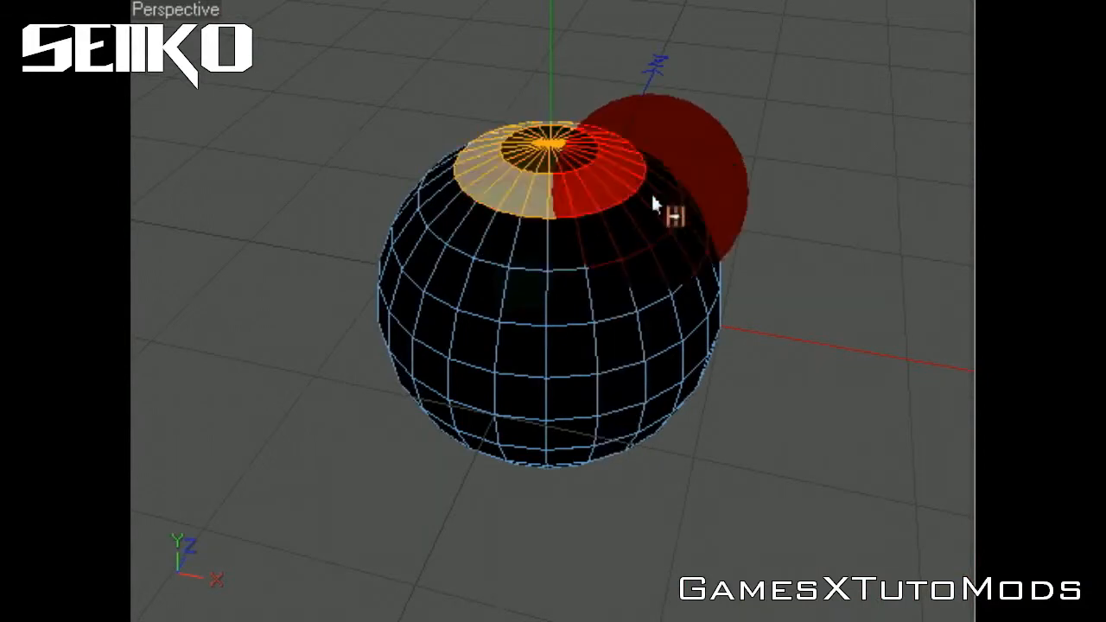
Extend the selection to cover the polygon rings at both the top and bottom poles of the sphere.
drag(939, 0, 968, 614)
click(567, 418)
drag(615, 351, 537, 322)
shift+click(545, 363)
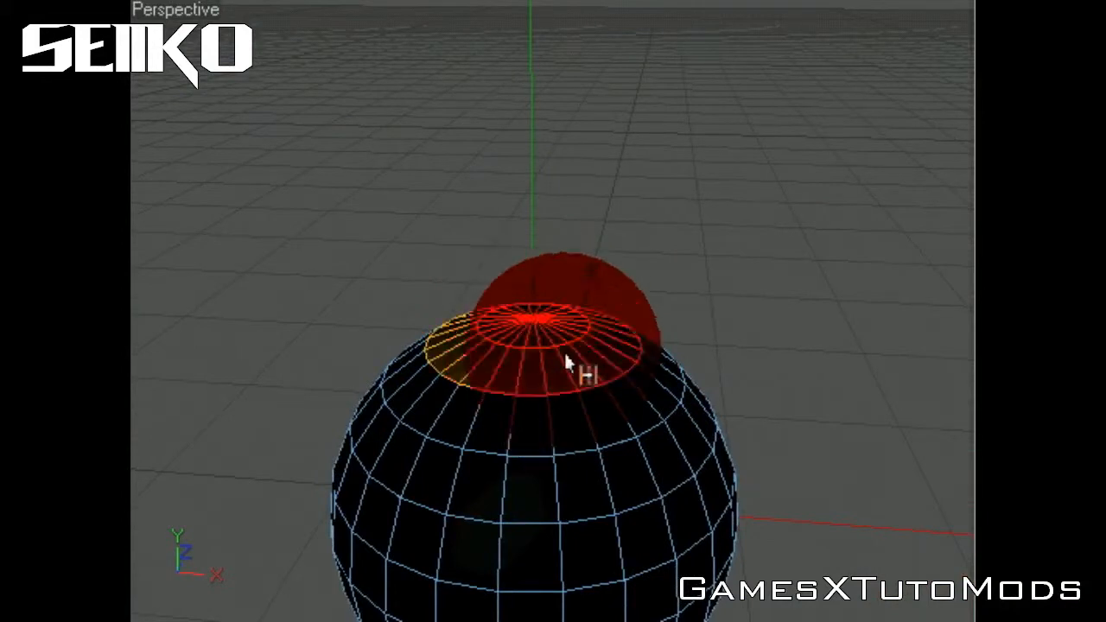
drag(933, 566, 937, 4)
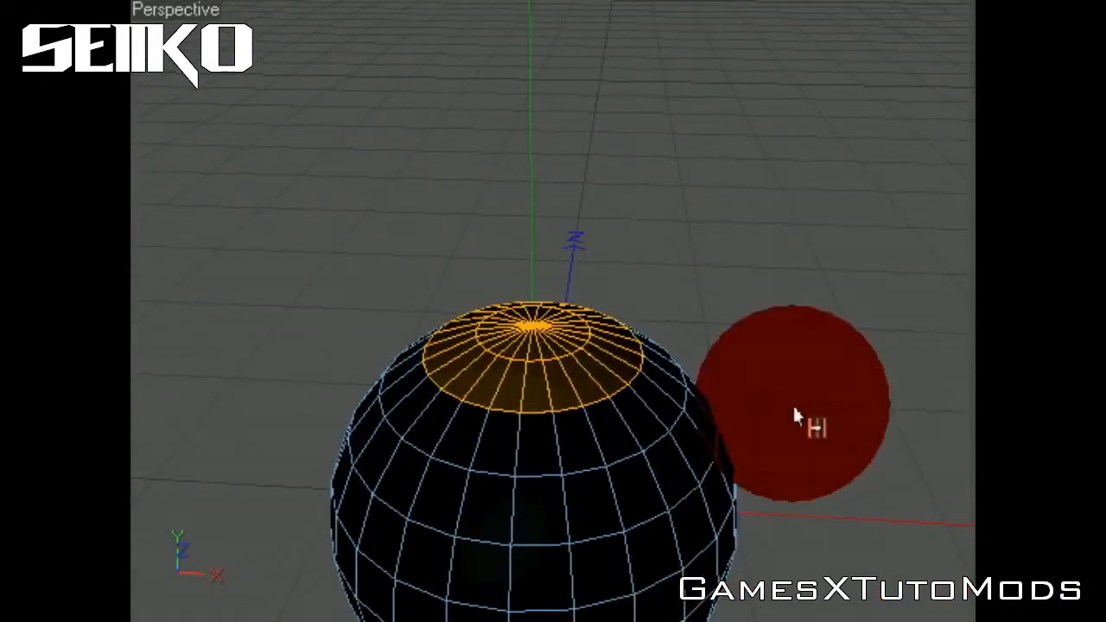
drag(782, 301, 933, 577)
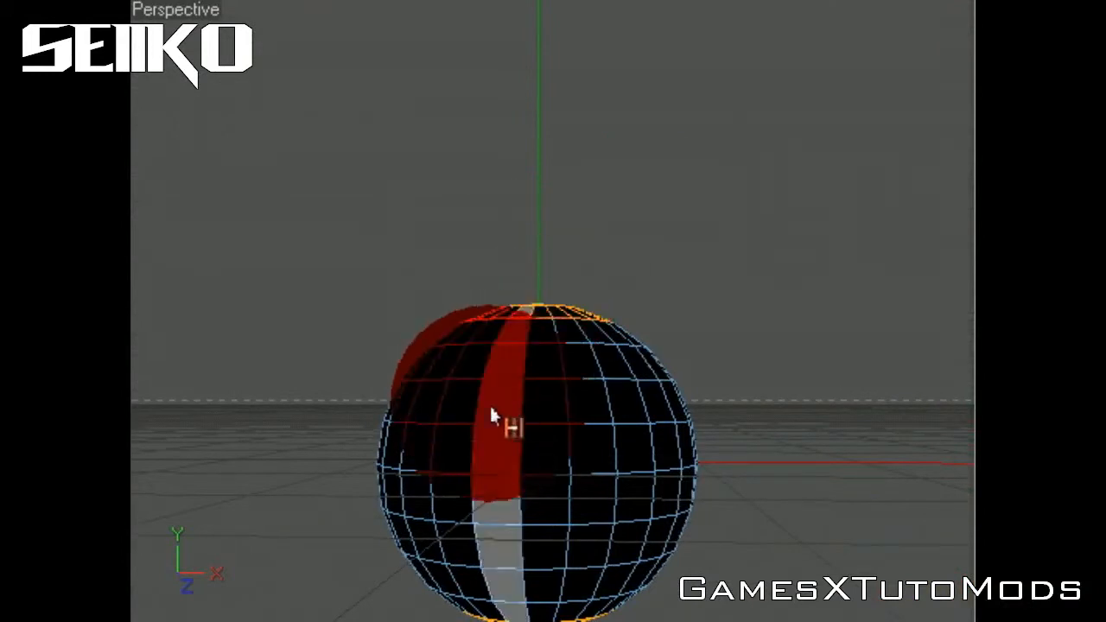
Add the two polygon rings around the sphere's equator to the selection.
click(500, 458)
shift+click(519, 495)
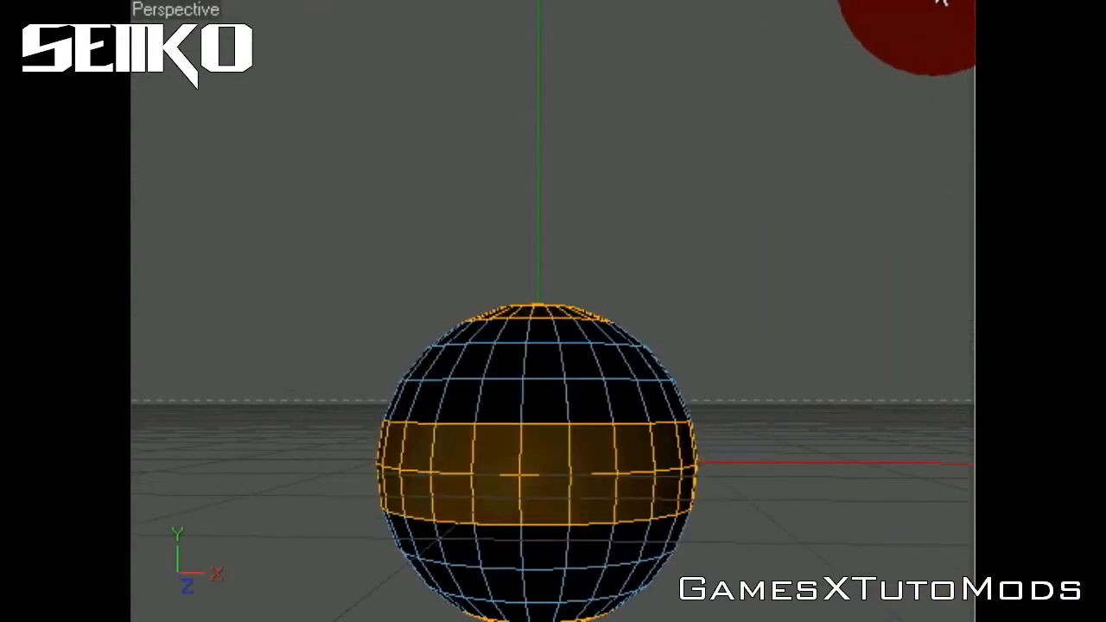
drag(908, 0, 938, 572)
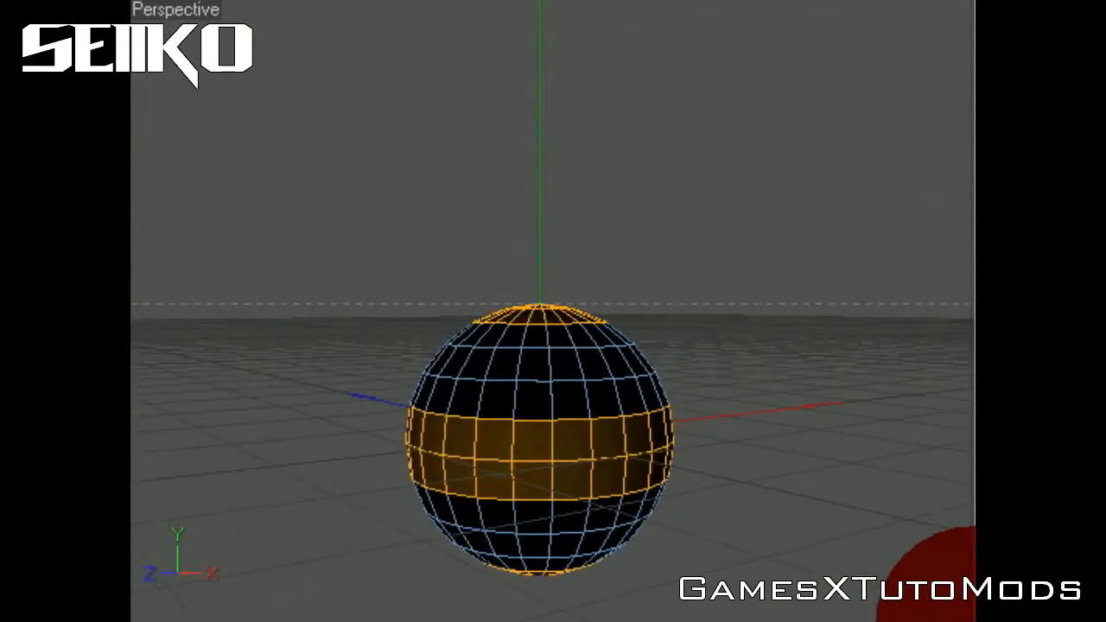
drag(741, 350, 966, 618)
drag(933, 581, 650, 497)
drag(691, 408, 582, 262)
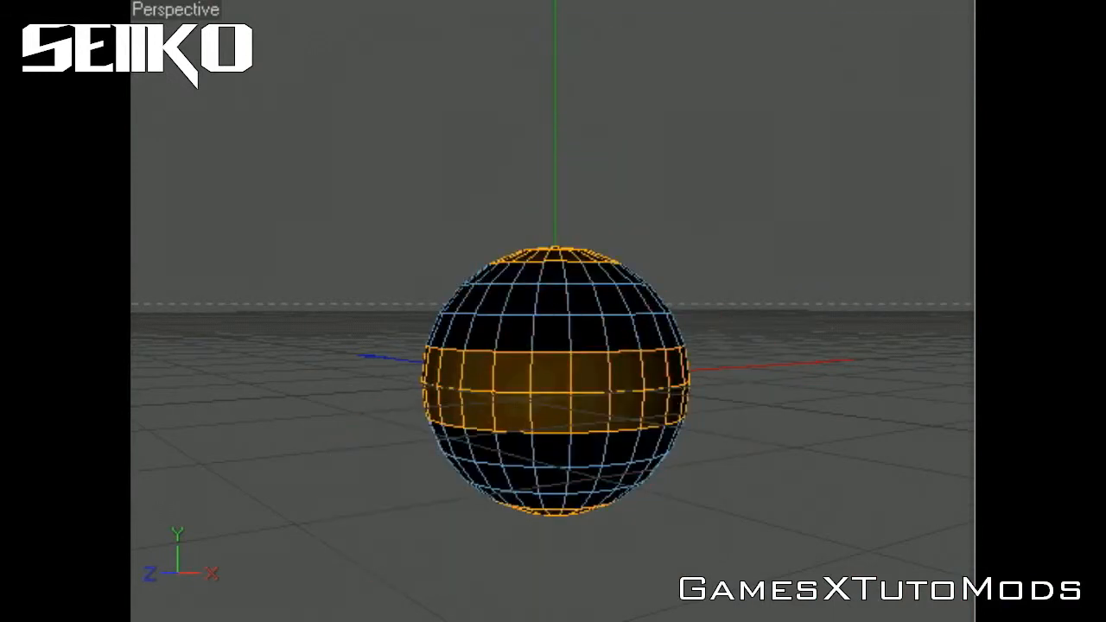
Create a second material and set its colour to pure red, RGB 255, 0, 0.
drag(803, 24, 462, 35)
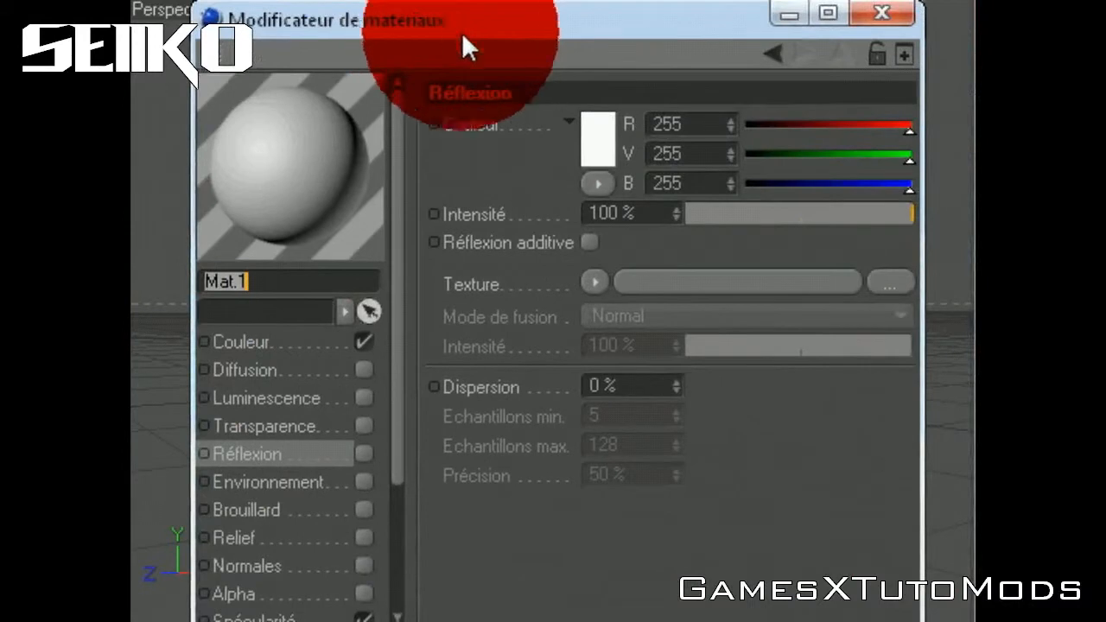
click(244, 342)
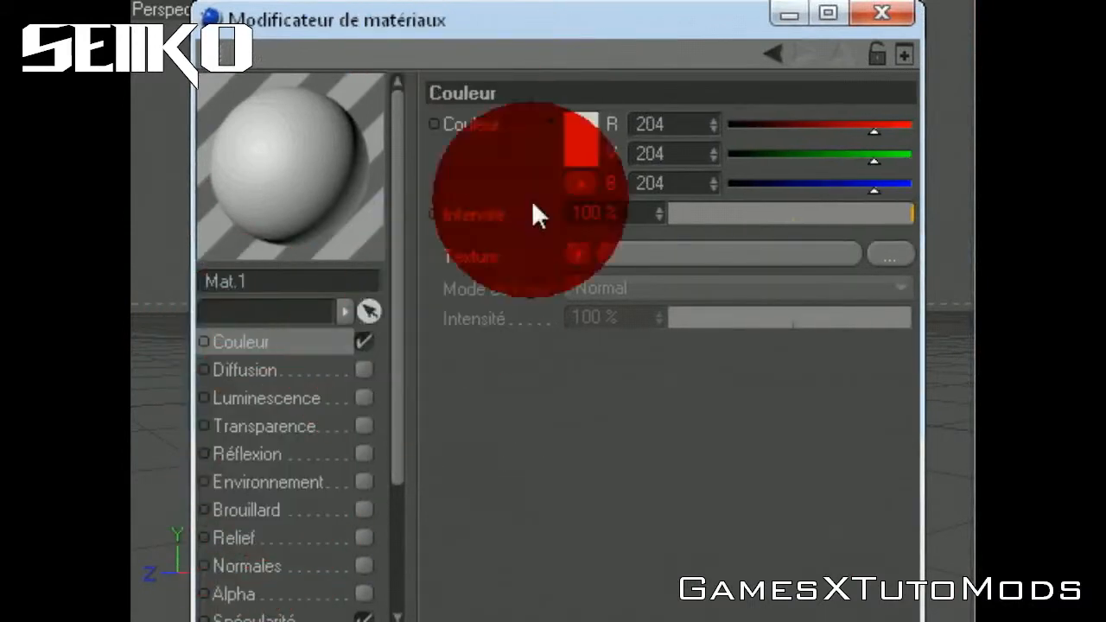
click(580, 138)
drag(623, 65, 638, 30)
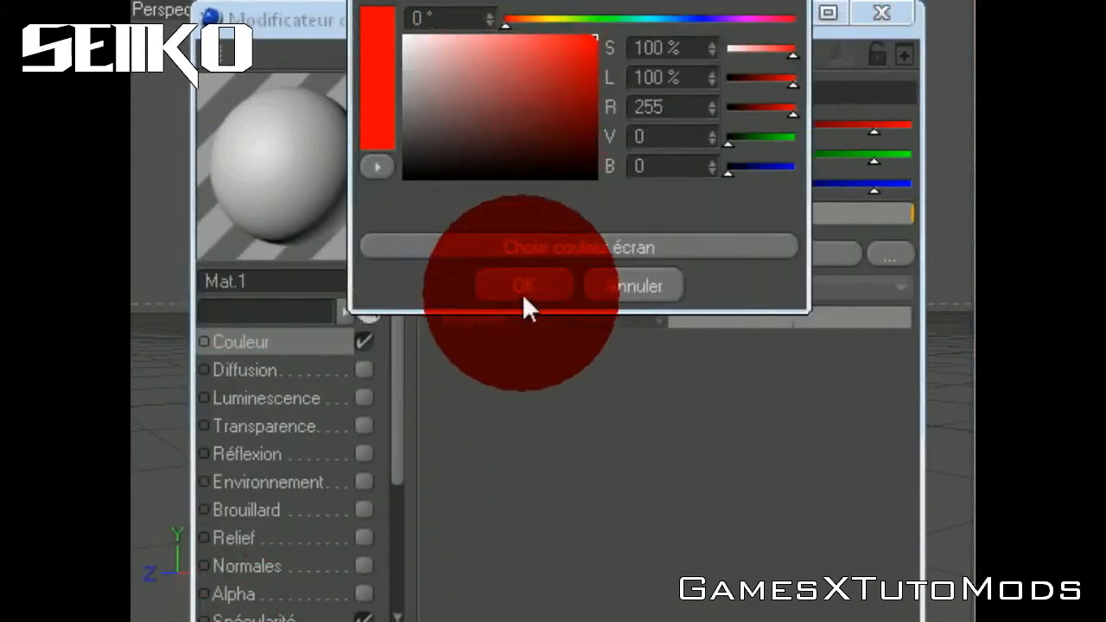
click(524, 294)
Enable luminescence on the red material with colour RGB 255, 0, 0 and 300% intensity, and close the material editor.
click(362, 396)
click(586, 117)
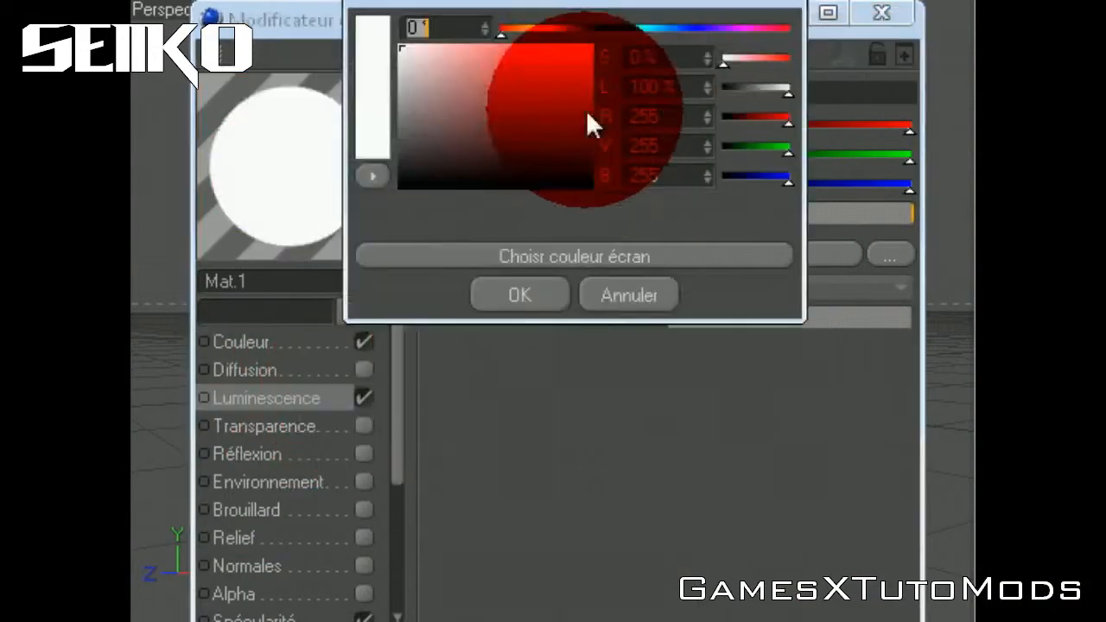
drag(585, 110, 671, 2)
click(522, 297)
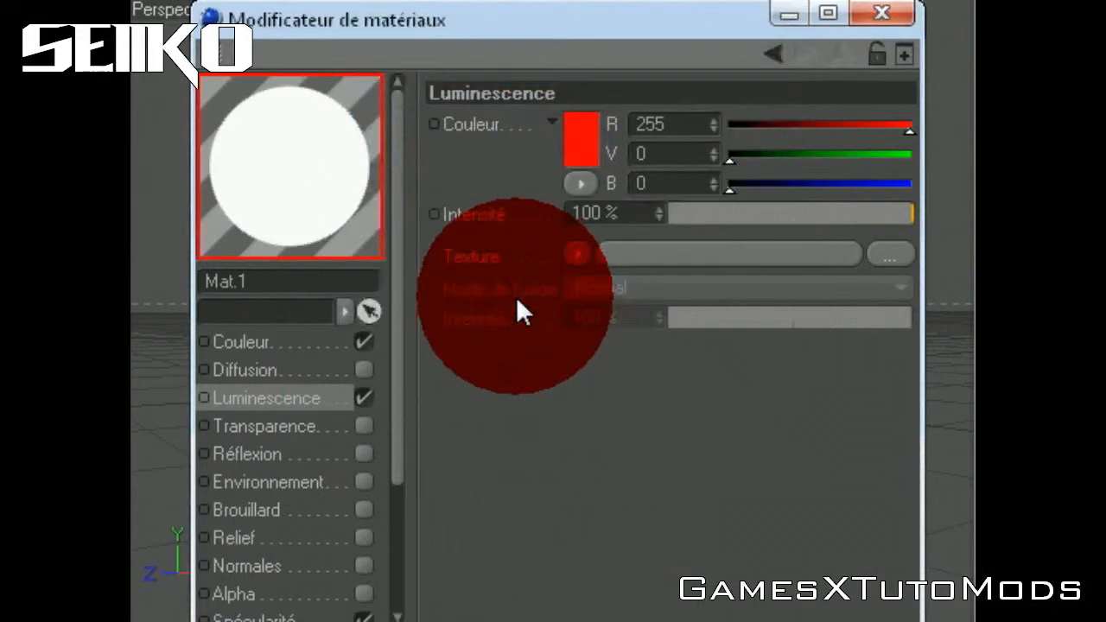
click(640, 217)
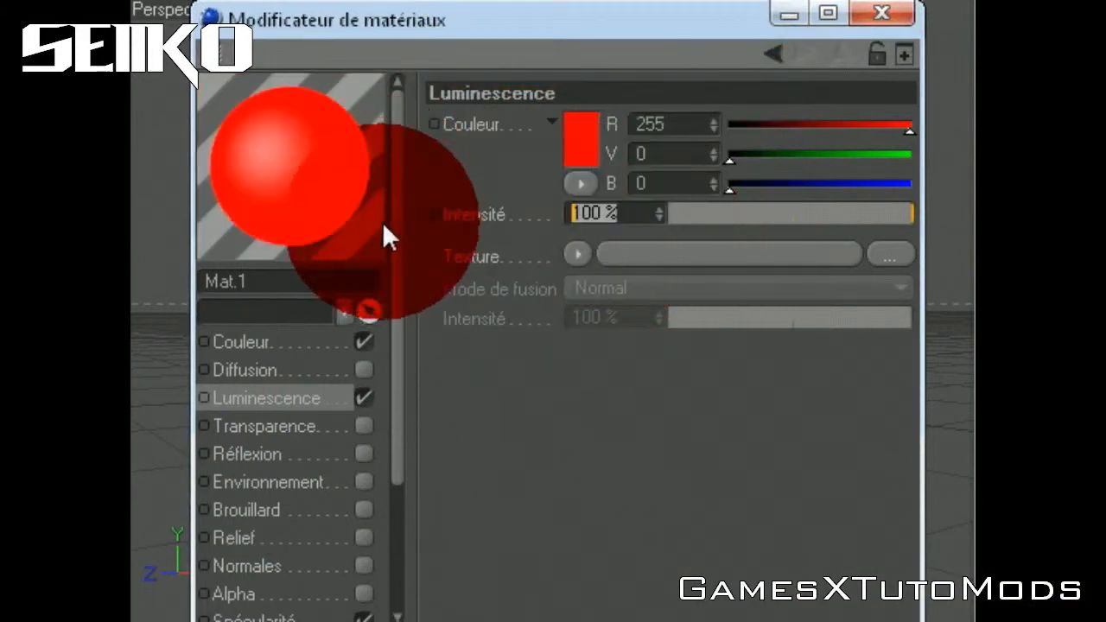
text(300)
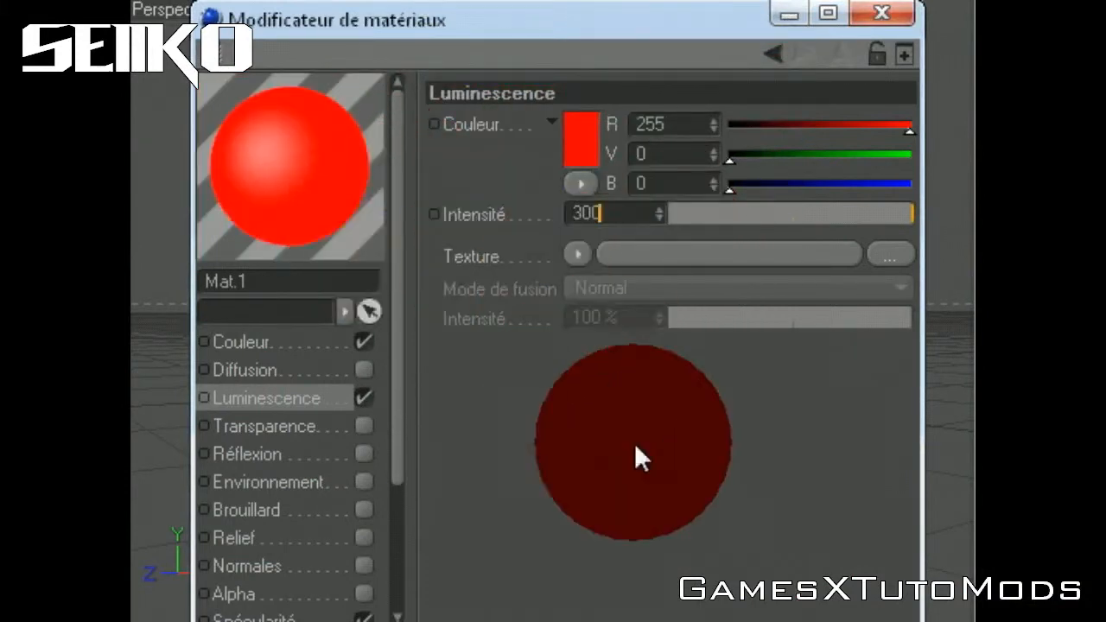
key(Return)
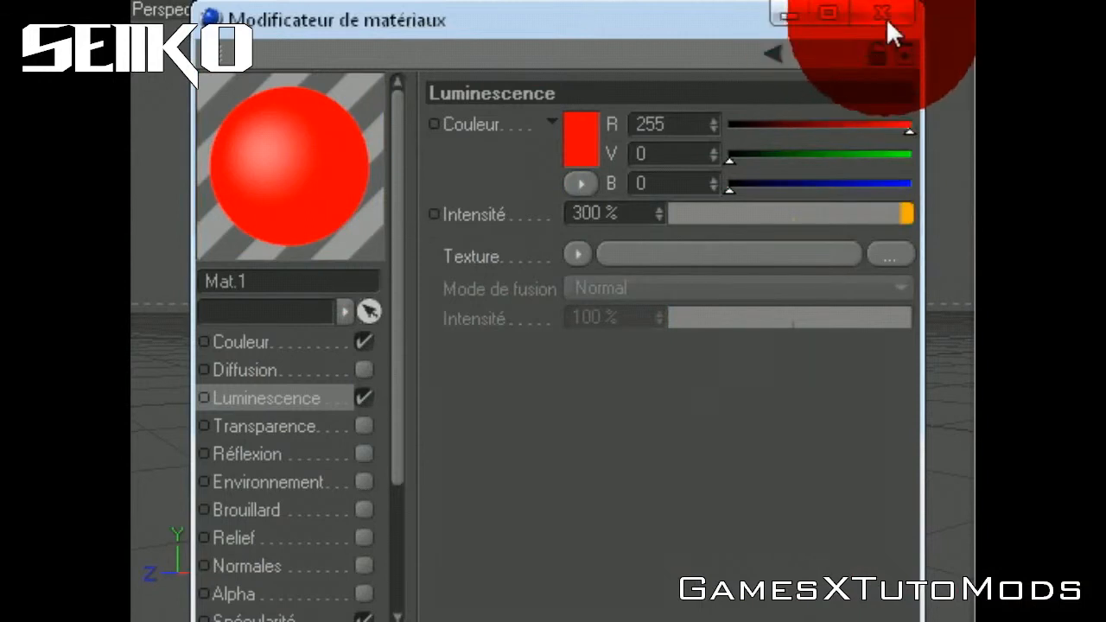
click(881, 13)
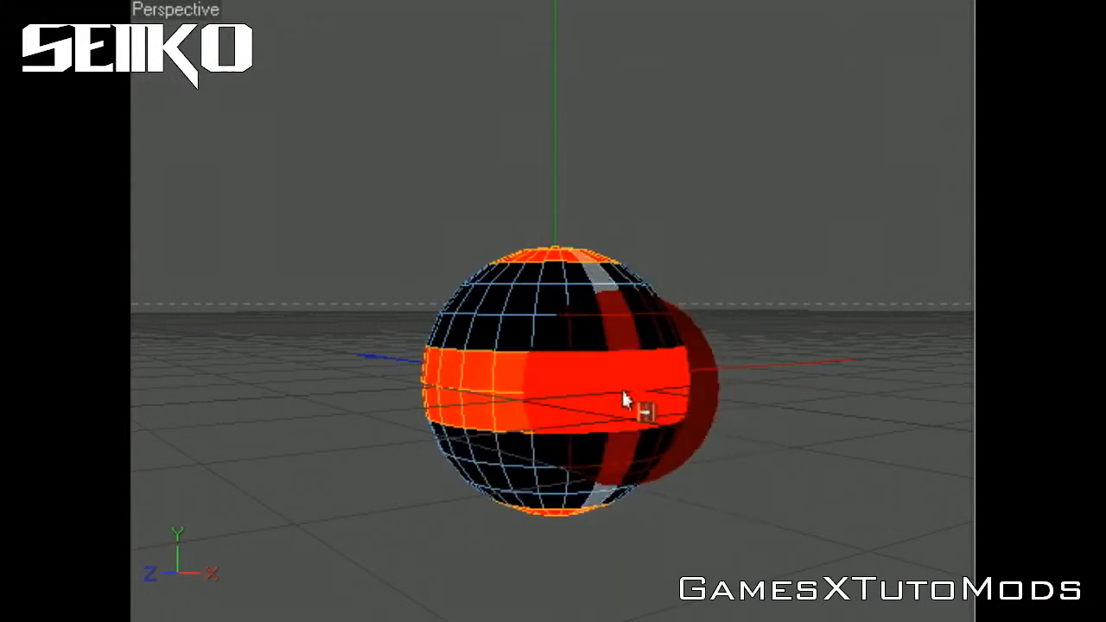
Render the perspective view to preview the sphere with its luminous red bands.
click(741, 0)
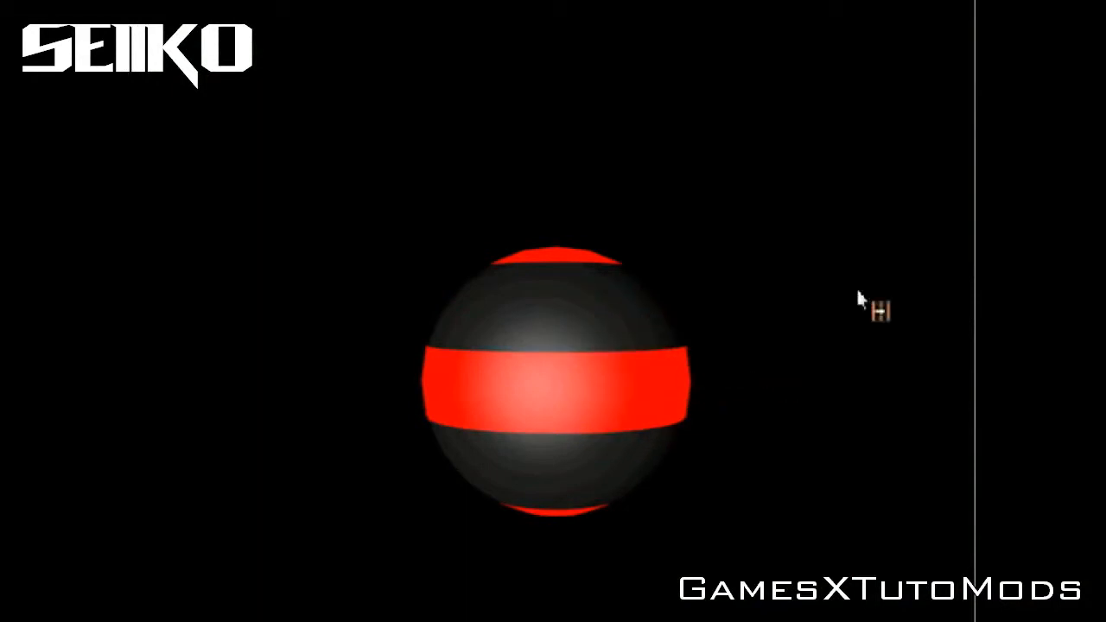
drag(937, 0, 969, 621)
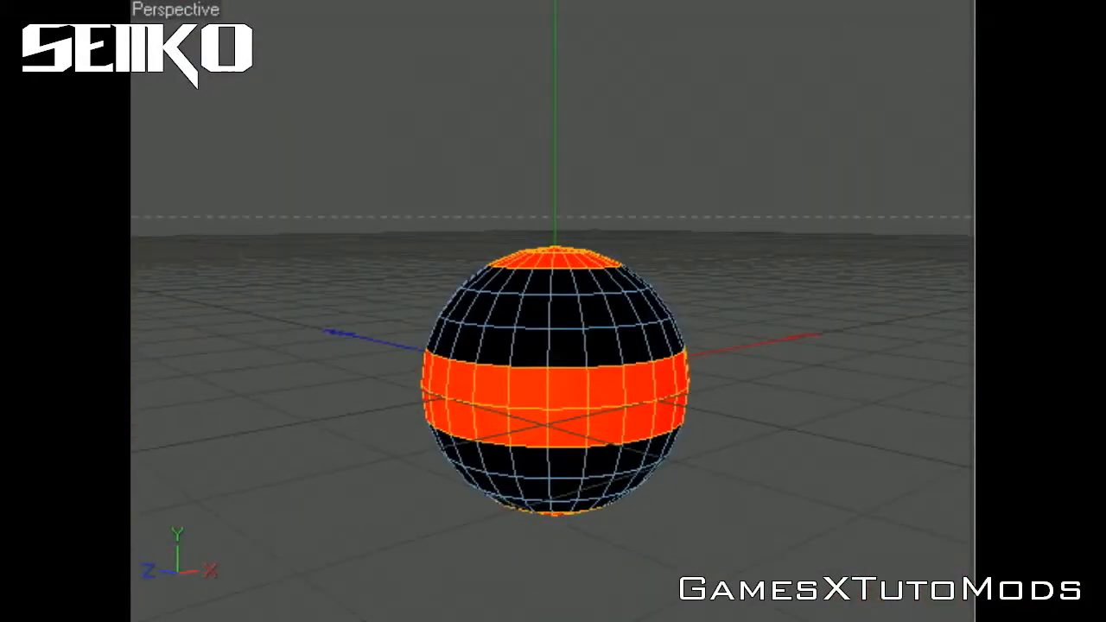
key(ctrl+r)
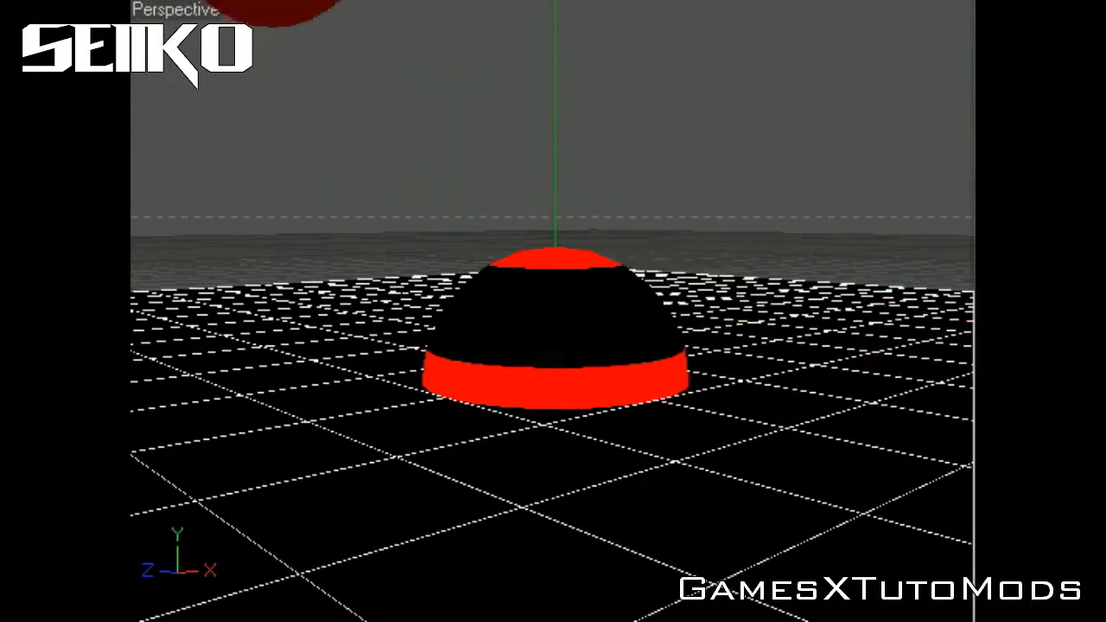
Lower the floor along the Y axis from the sphere's centre to its base.
drag(554, 252, 555, 377)
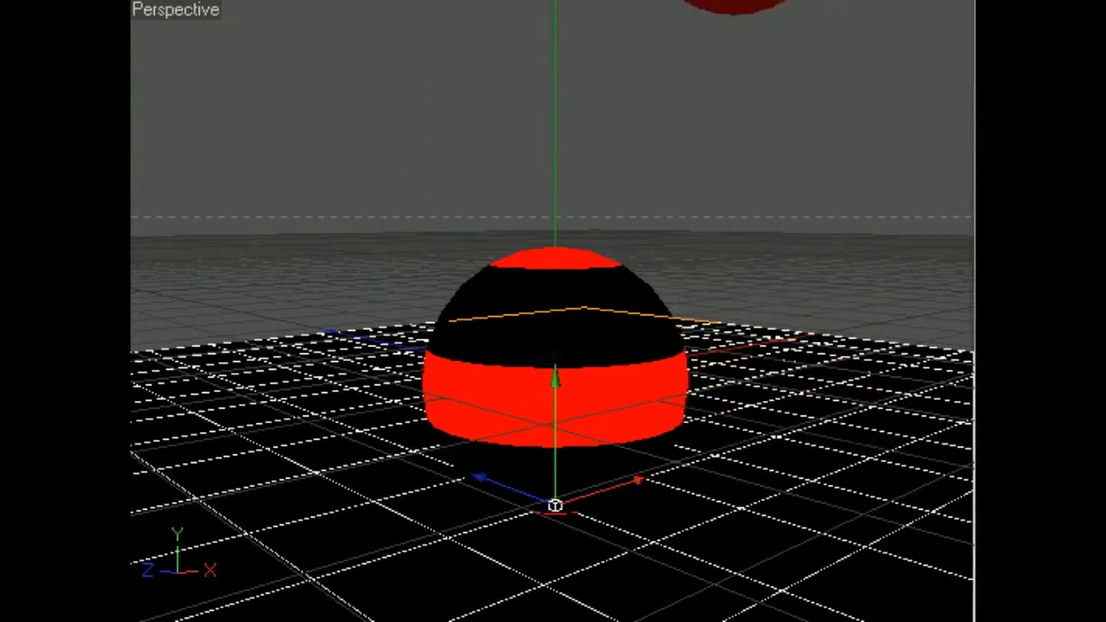
Preview the render of the perspective view and add the Illumination globale effect in the render settings.
key(q)
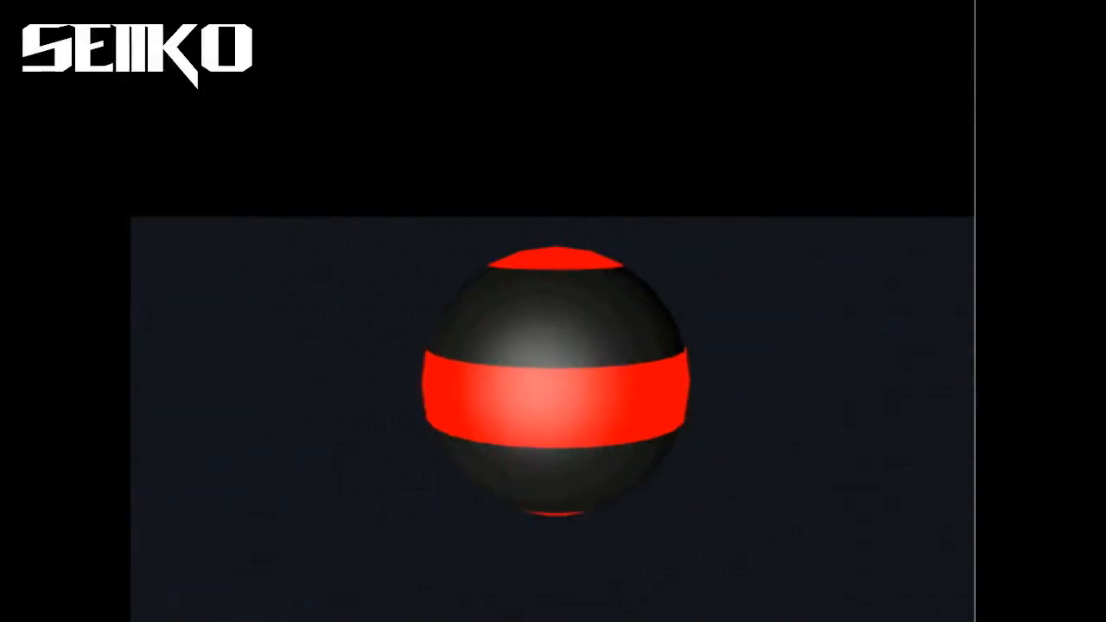
key(ctrl+b)
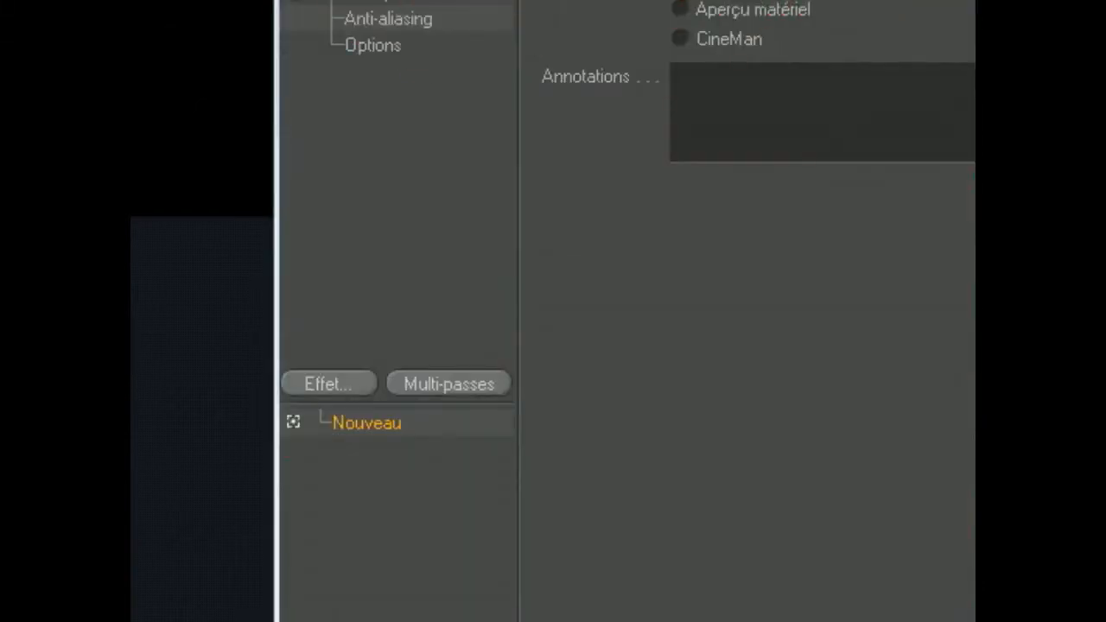
key(alt+space)
key(Escape)
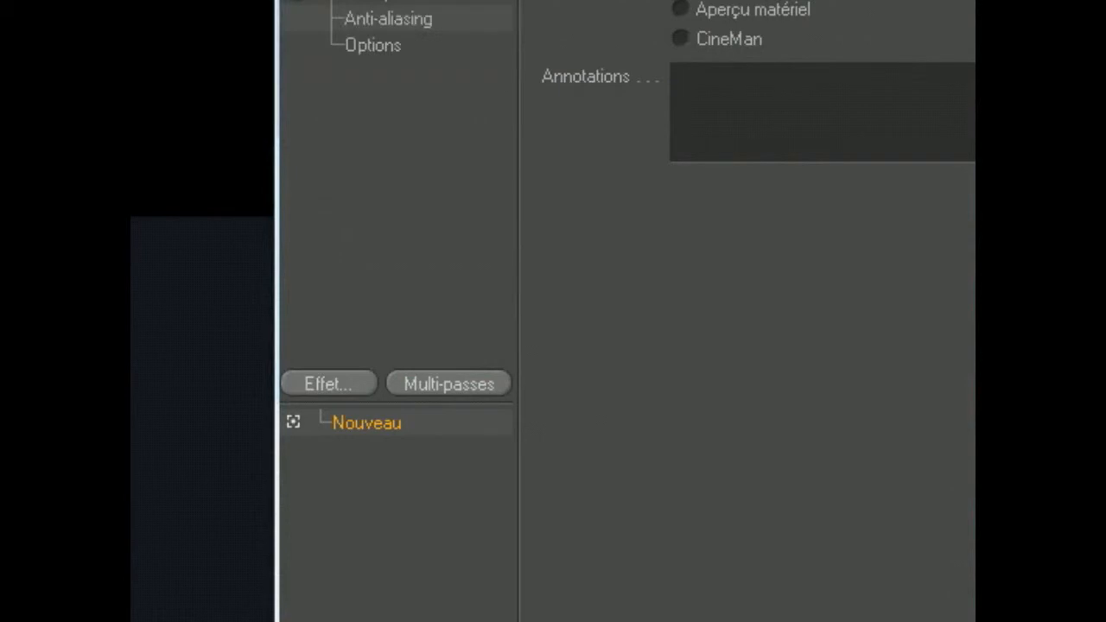
drag(309, 0, 717, 143)
click(716, 143)
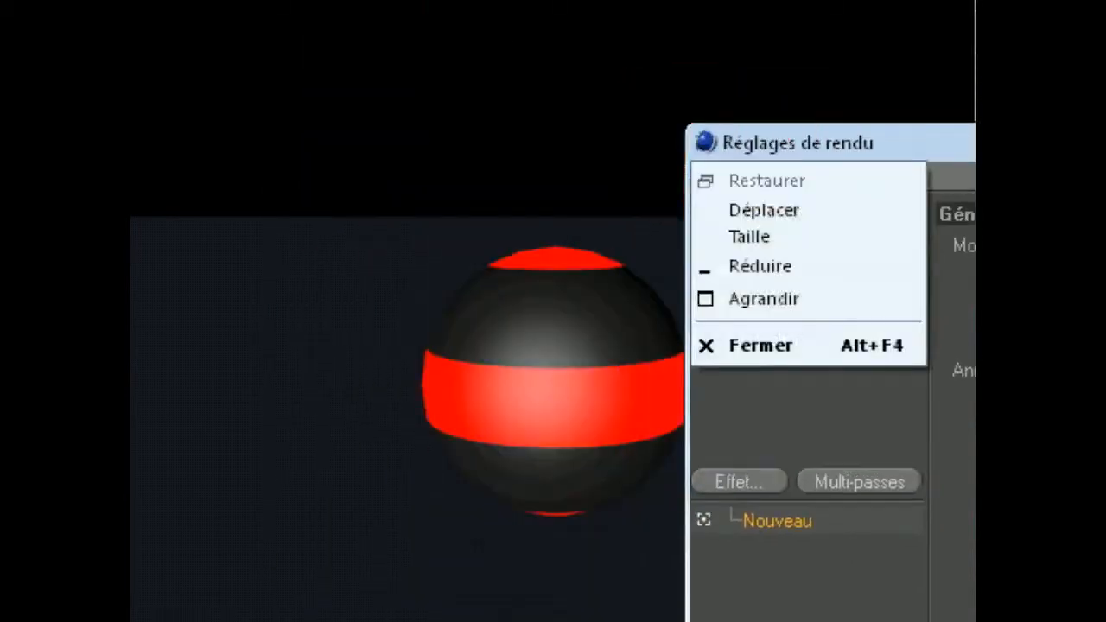
click(496, 23)
drag(866, 170, 946, 0)
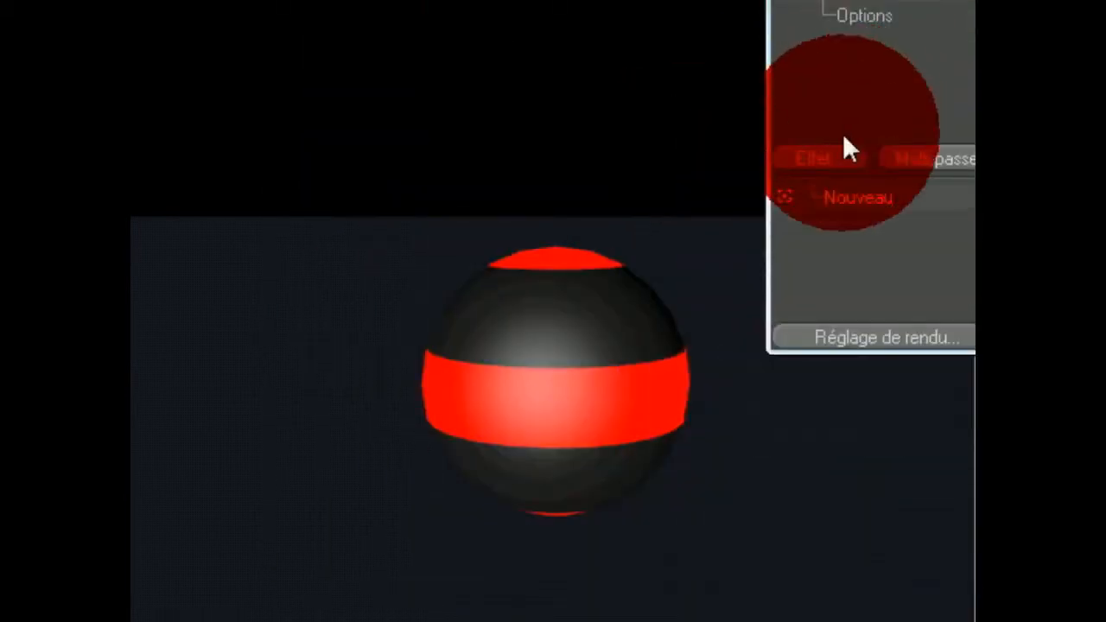
click(838, 157)
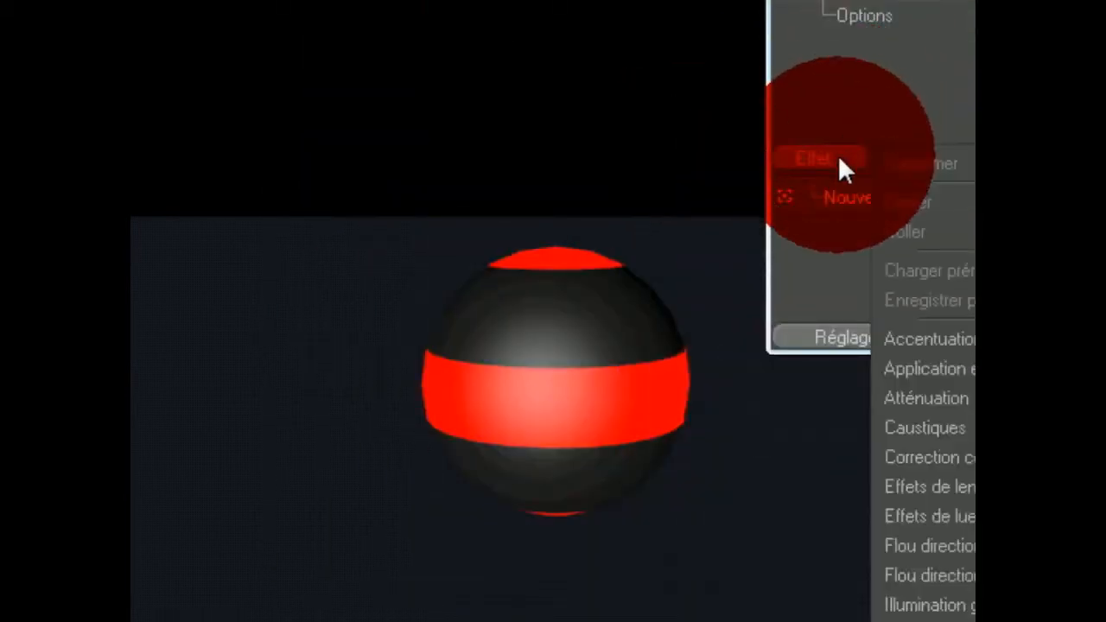
click(953, 607)
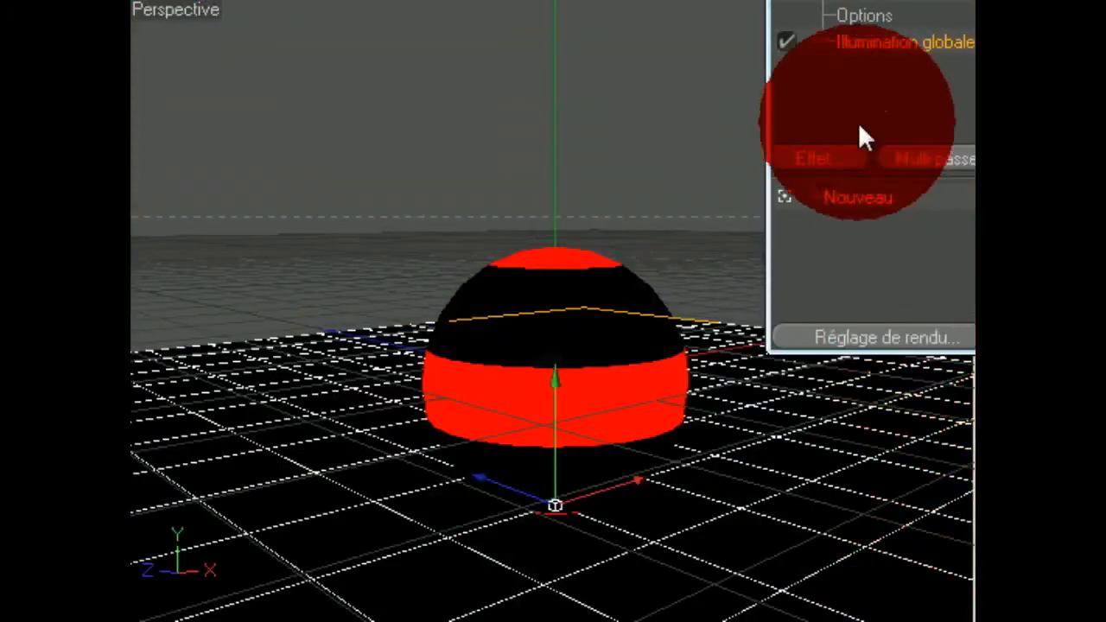
drag(947, 0, 943, 67)
click(973, 1)
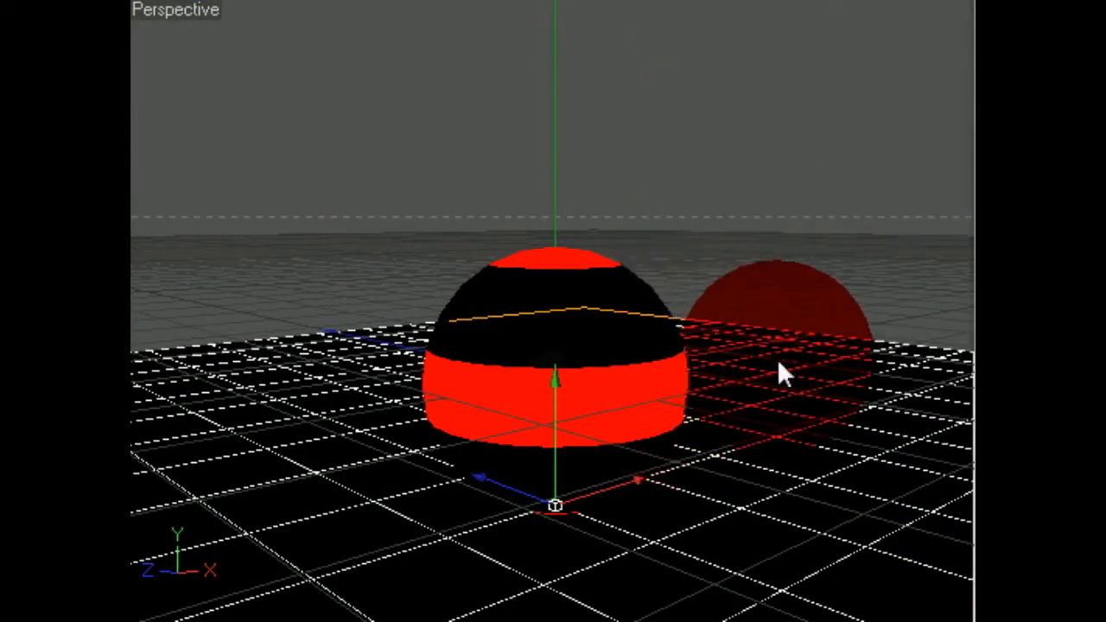
Render the perspective view with global illumination enabled to examine the red glow on the floor.
key(ctrl+r)
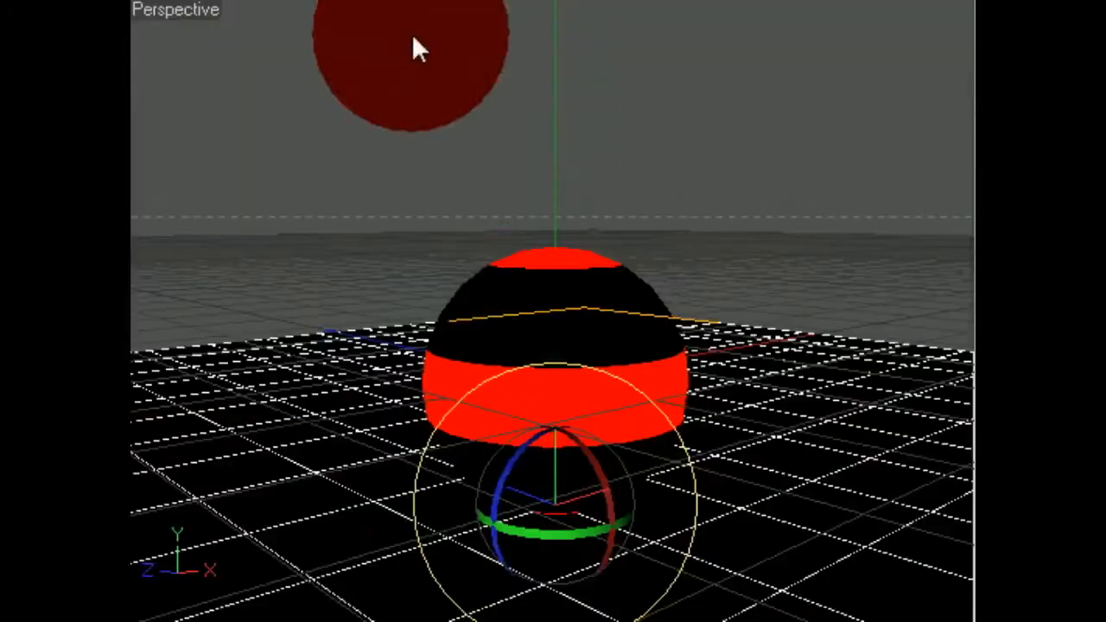
Select the sphere and rotate it so that its polar axis and red equatorial band are tilted diagonally.
drag(411, 33, 592, 413)
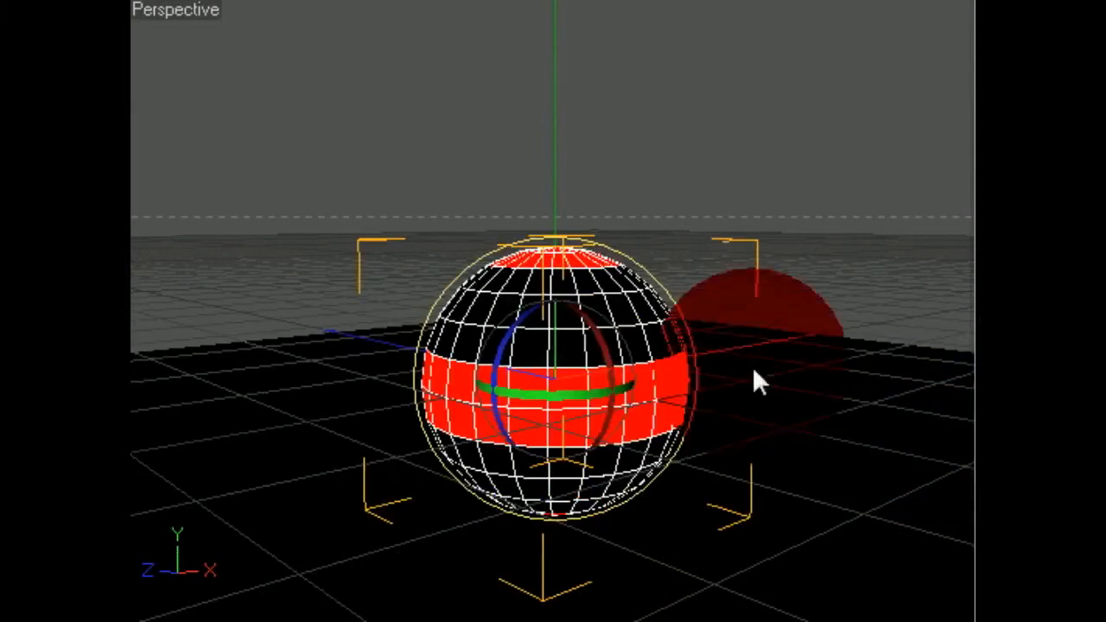
click(576, 399)
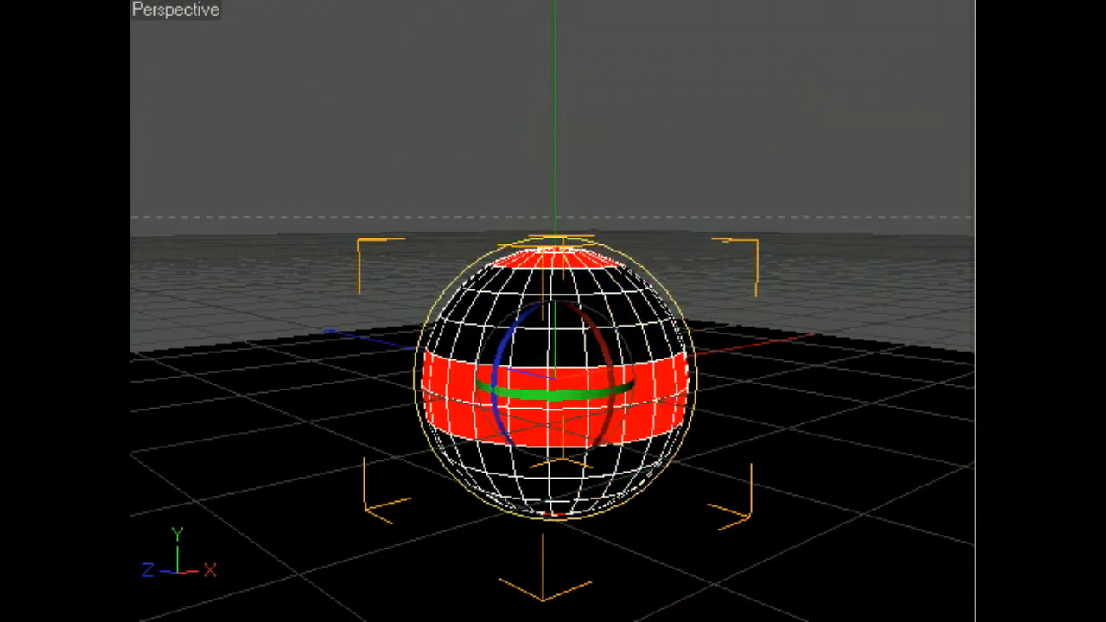
drag(550, 605, 604, 377)
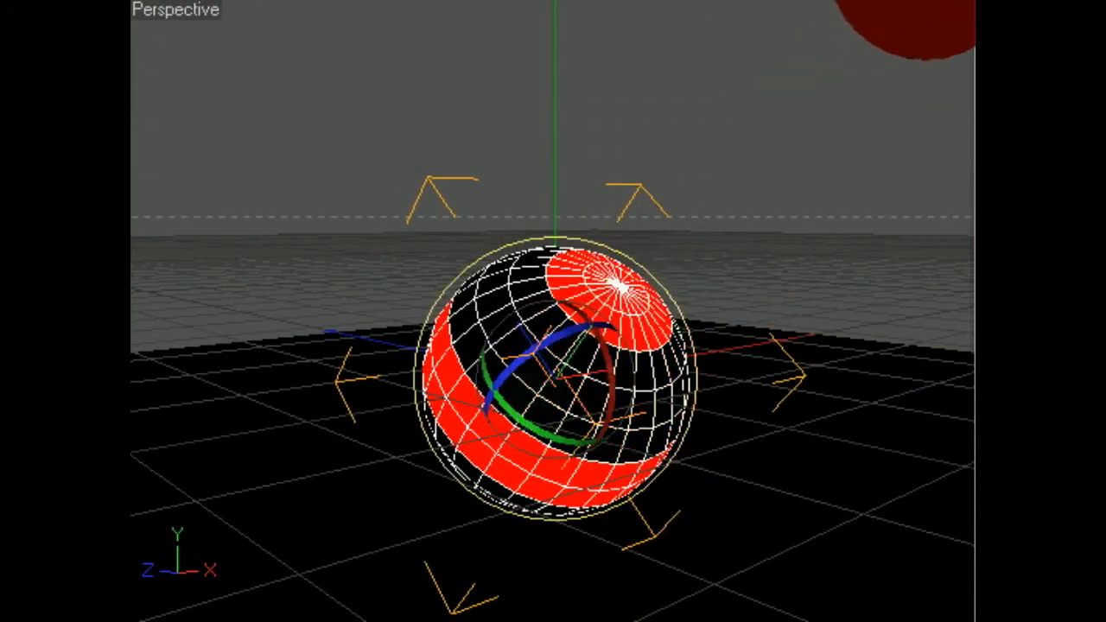
mouse_move(934, 1)
mouse_down()
mouse_move(991, 3)
mouse_move(1007, 25)
mouse_move(1040, 22)
mouse_move(980, 21)
mouse_move(945, 617)
mouse_move(985, 608)
mouse_up()
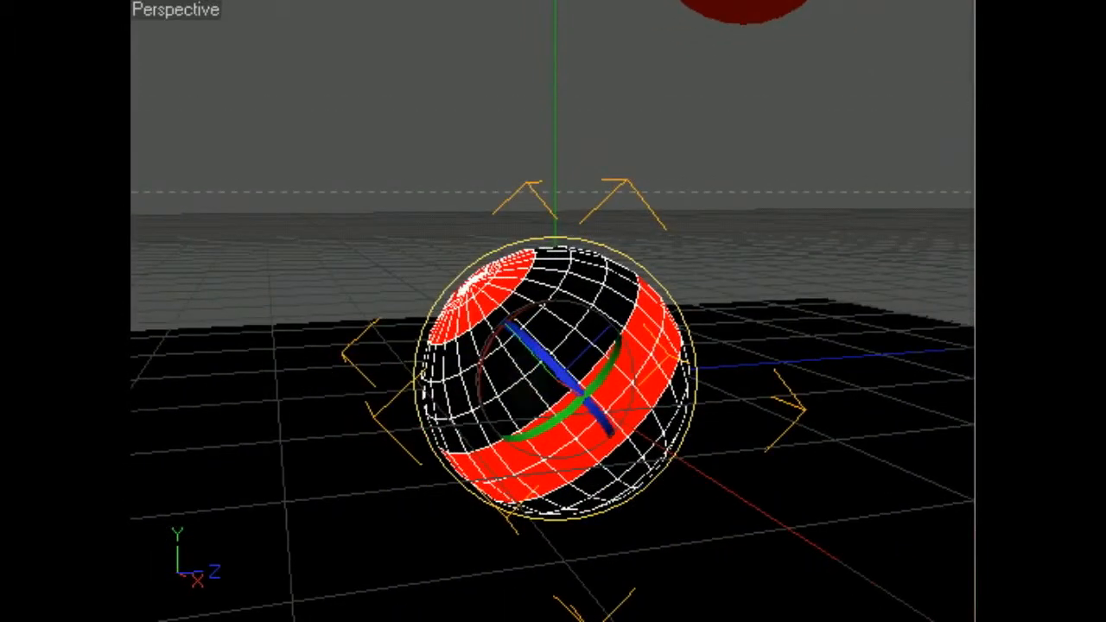